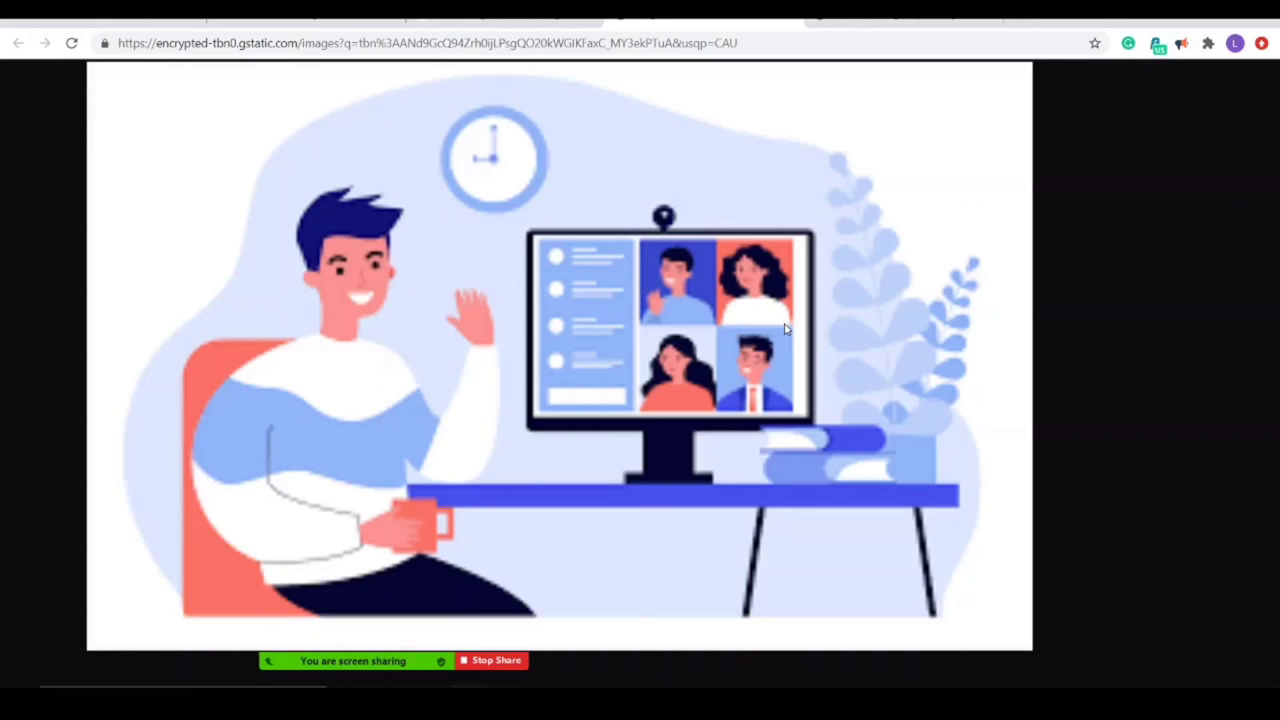
Step: Show the Zoom gallery-view image in the browser
left_click(880, 18)
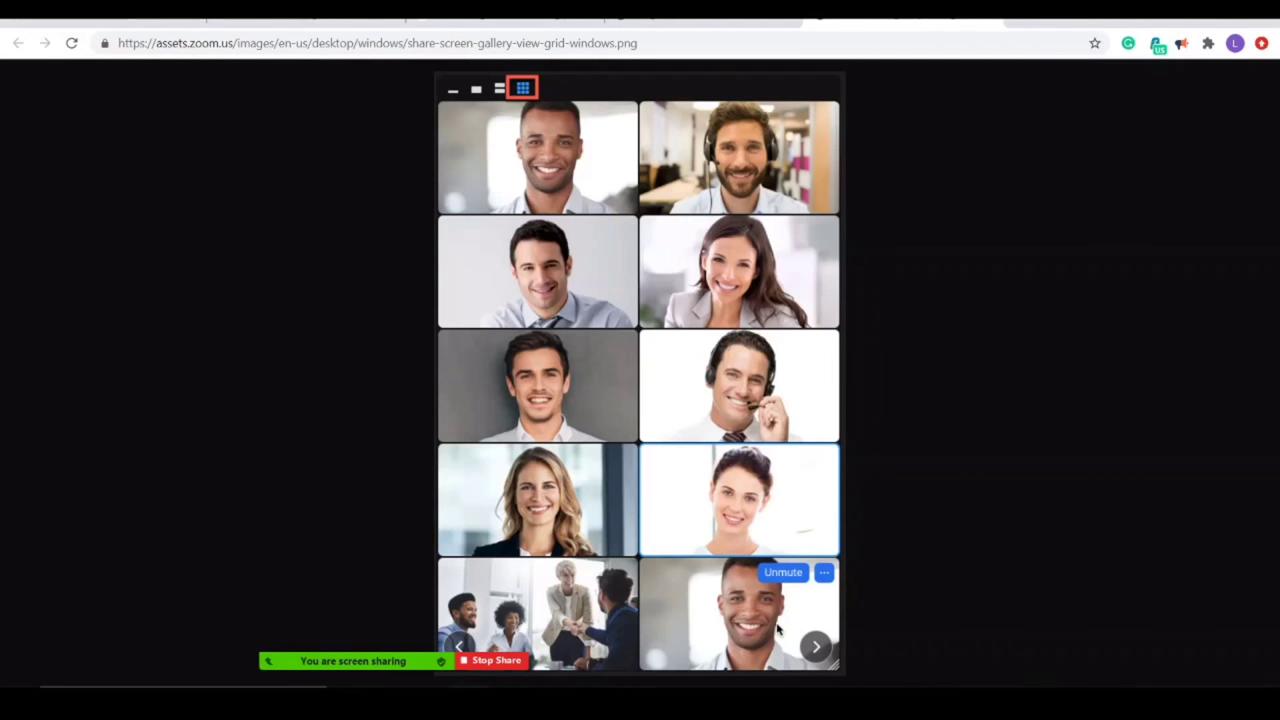
Step: Switch to PowerPoint, set the show type to Browsed by an individual (window), and start the slide show
key("alt+Tab")
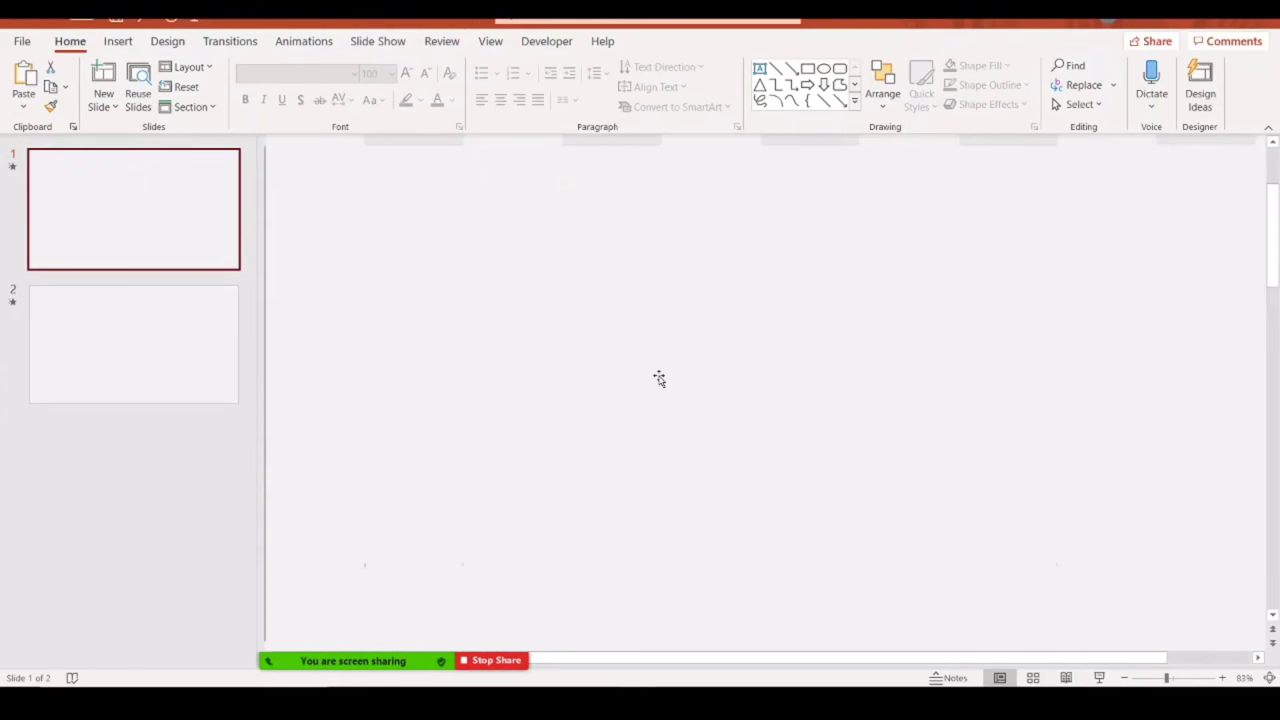
left_click(376, 43)
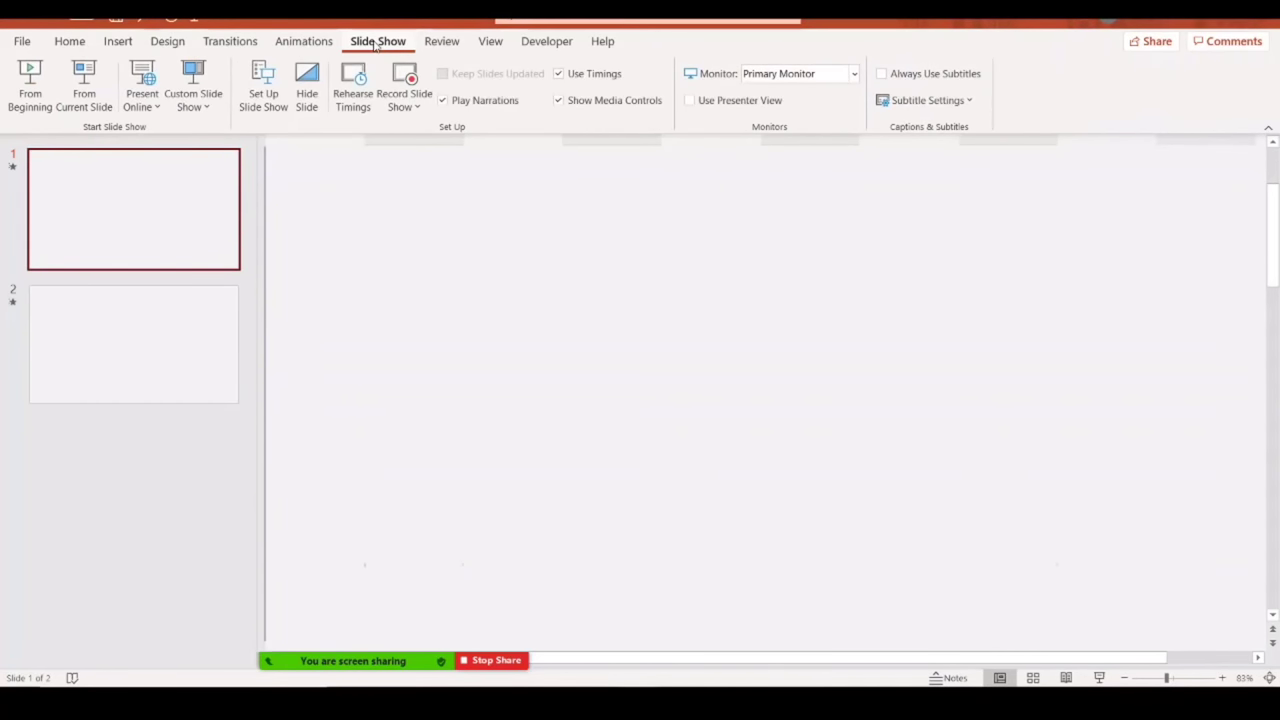
left_click(258, 105)
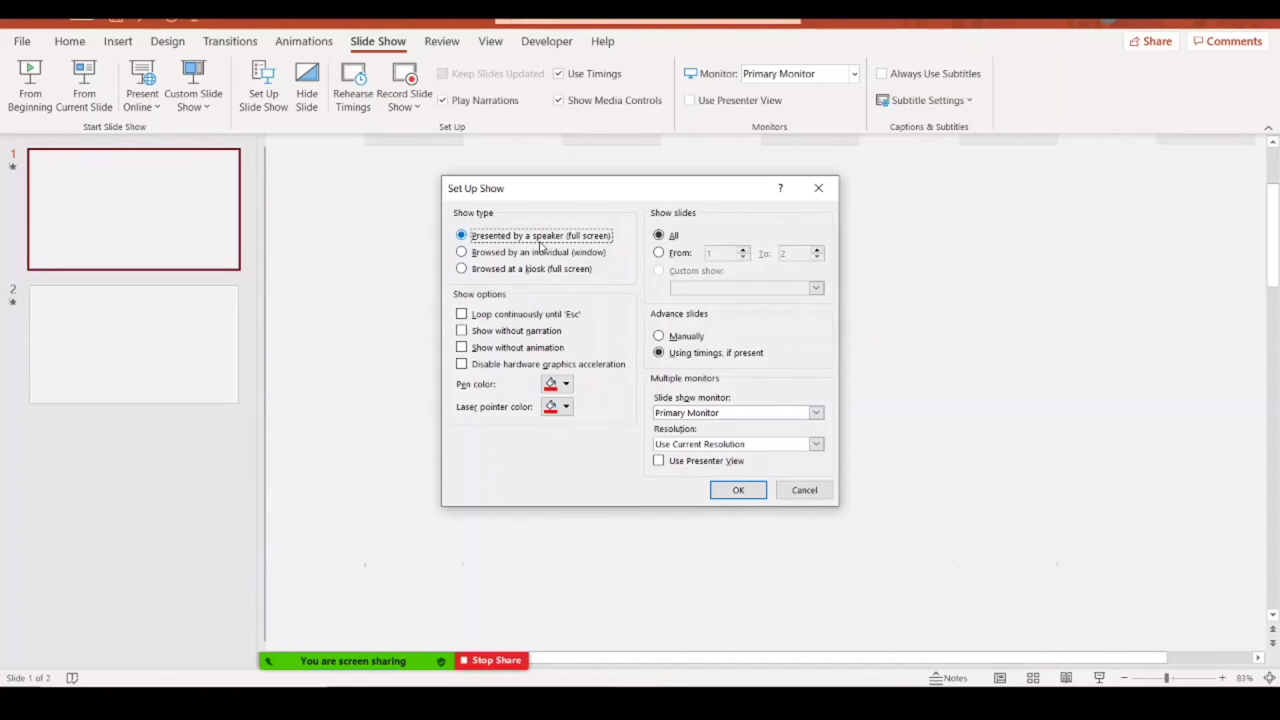
left_click(461, 253)
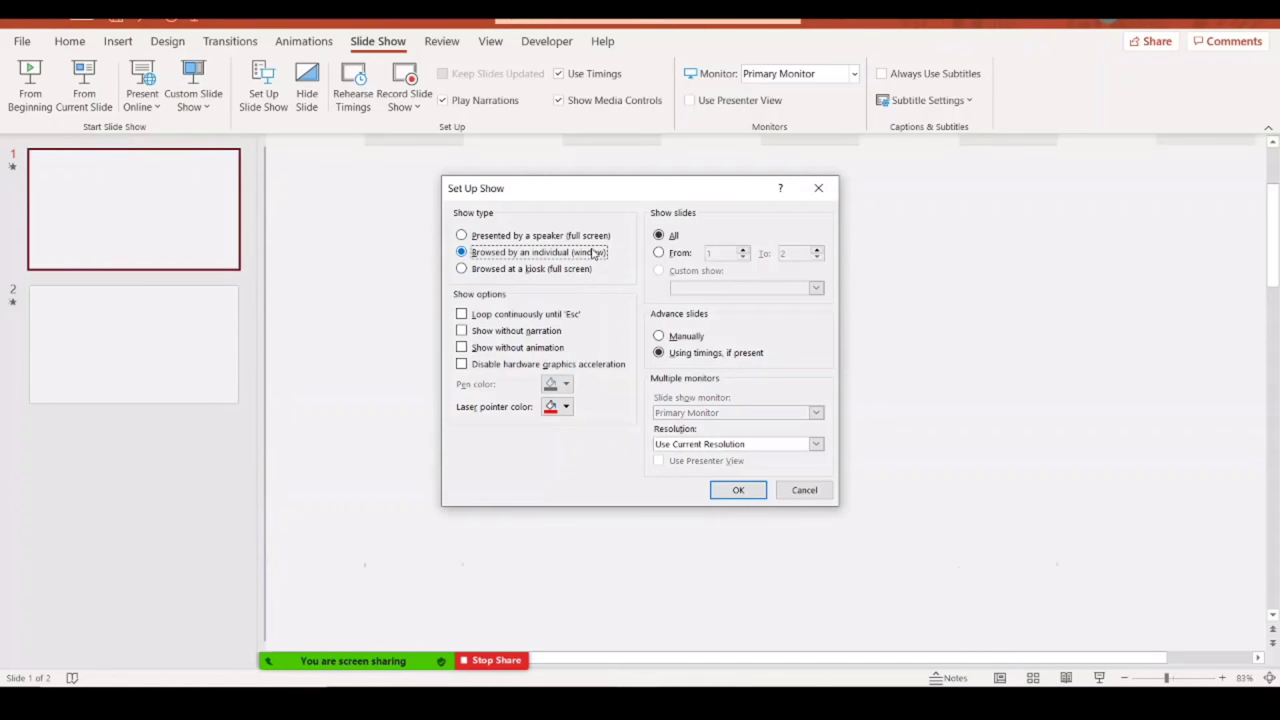
left_click(746, 491)
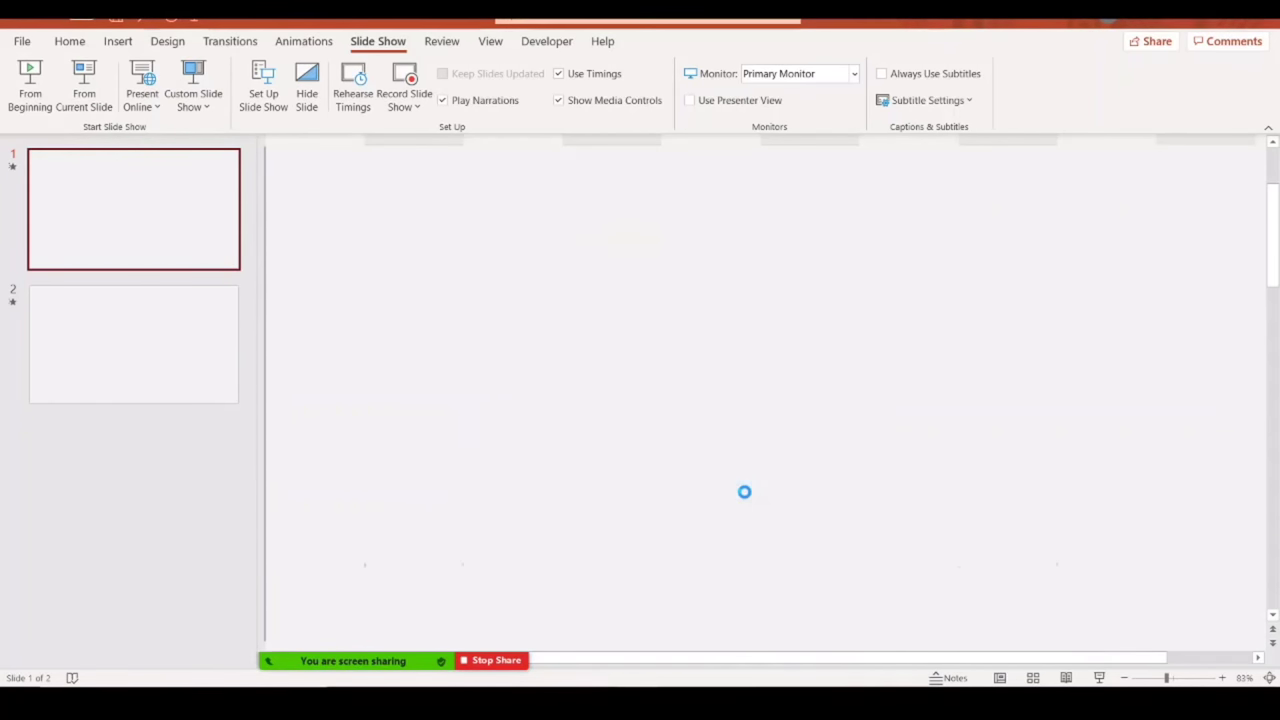
left_click(193, 19)
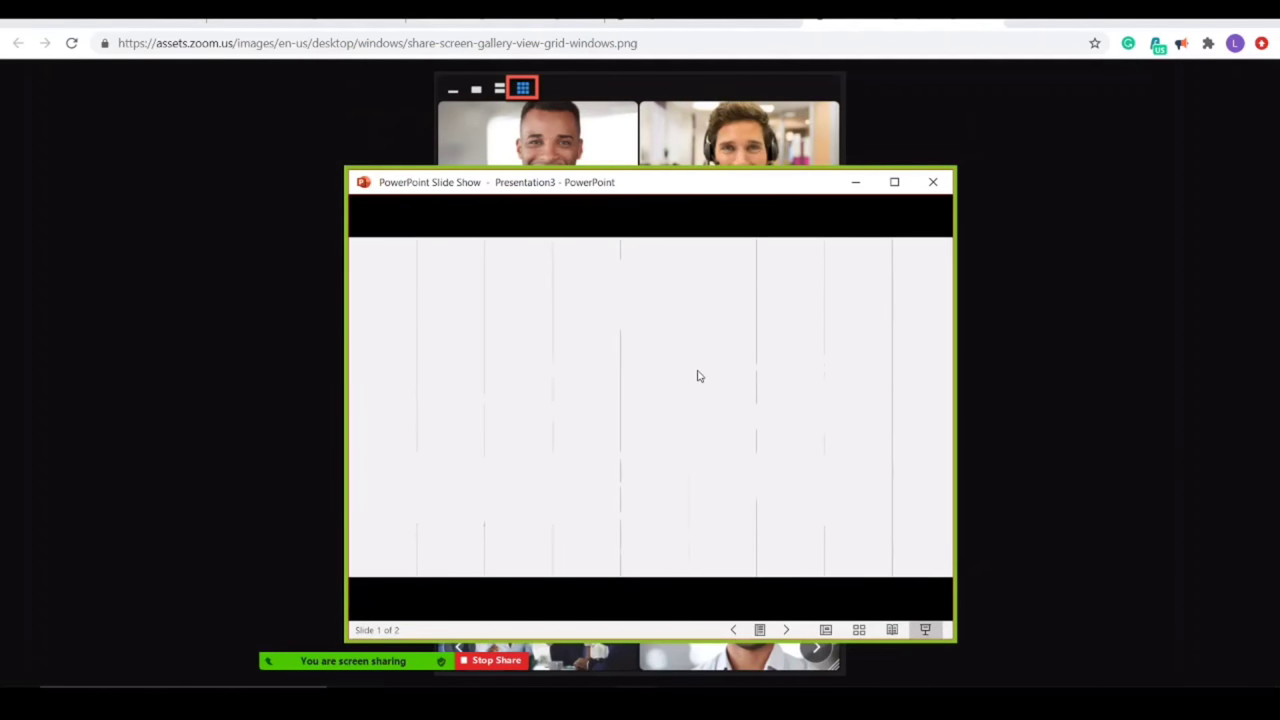
mouse_move(370, 668)
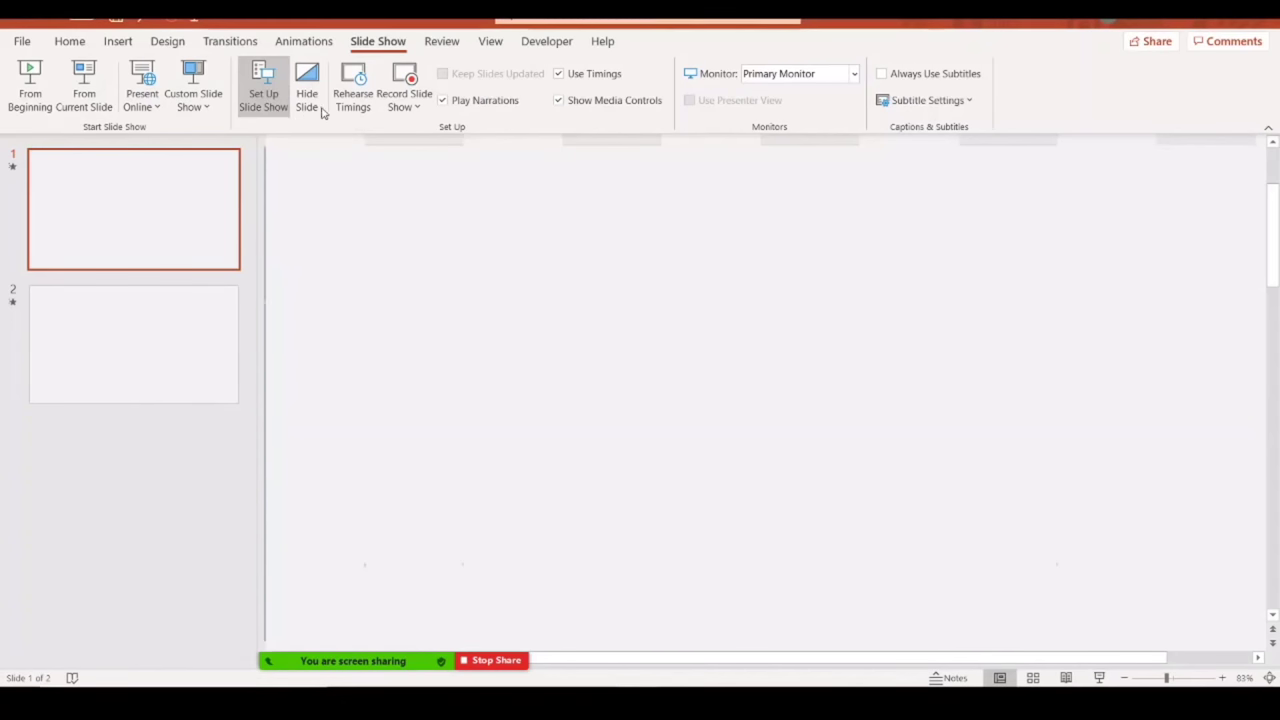
Step: Set the slide show type to Presented by a speaker (full screen)
left_click(266, 100)
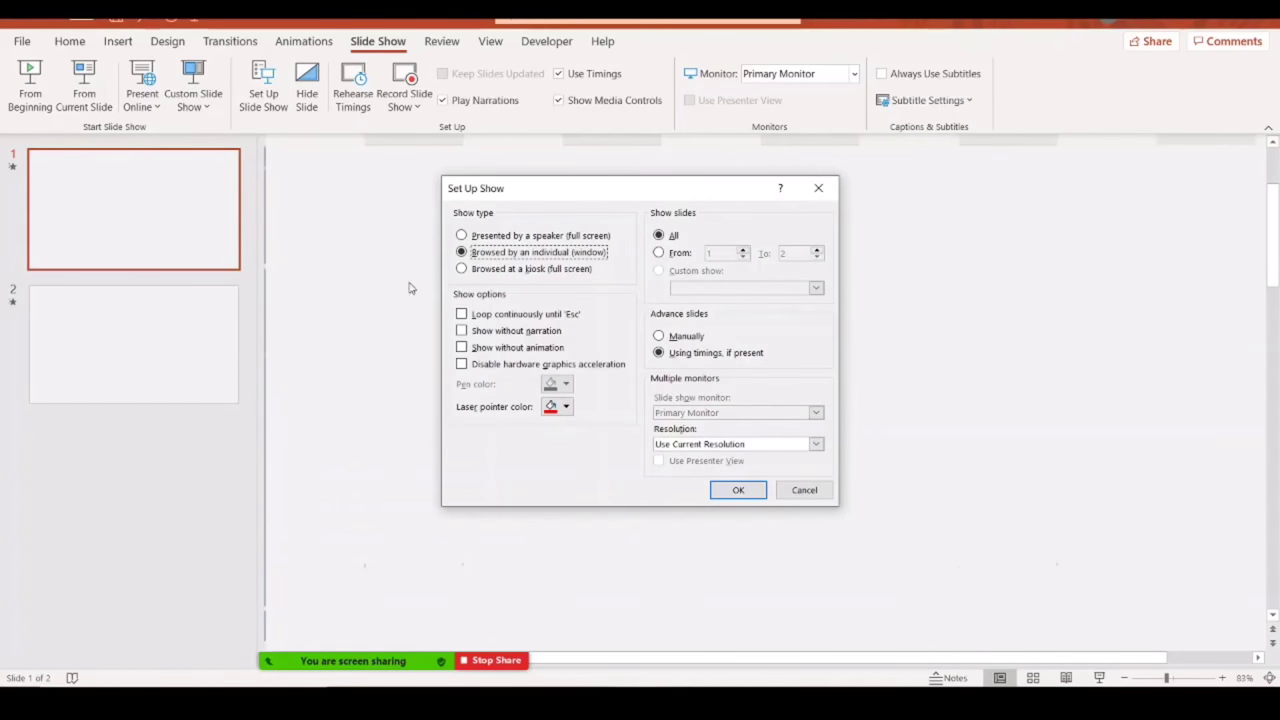
left_click(540, 236)
left_click(738, 489)
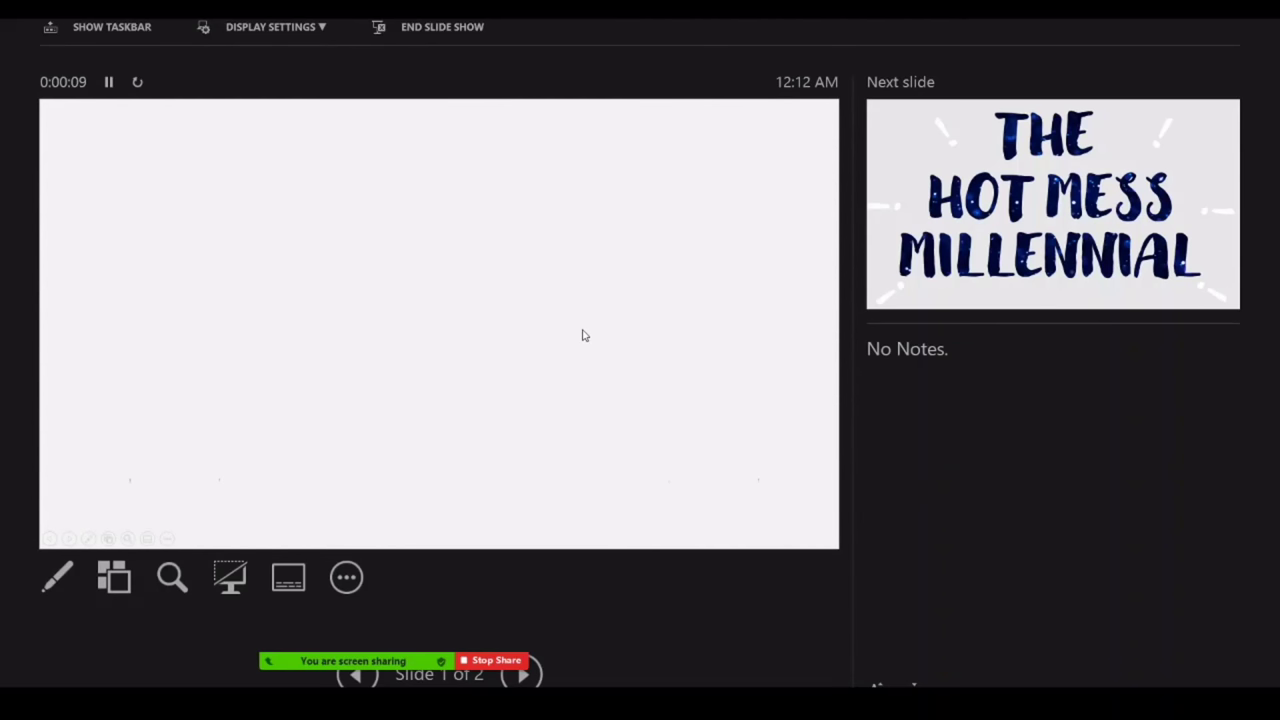
Step: Start a new Zoom share of a portion of the screen and align its frame with the current slide in presenter view
mouse_move(480, 662)
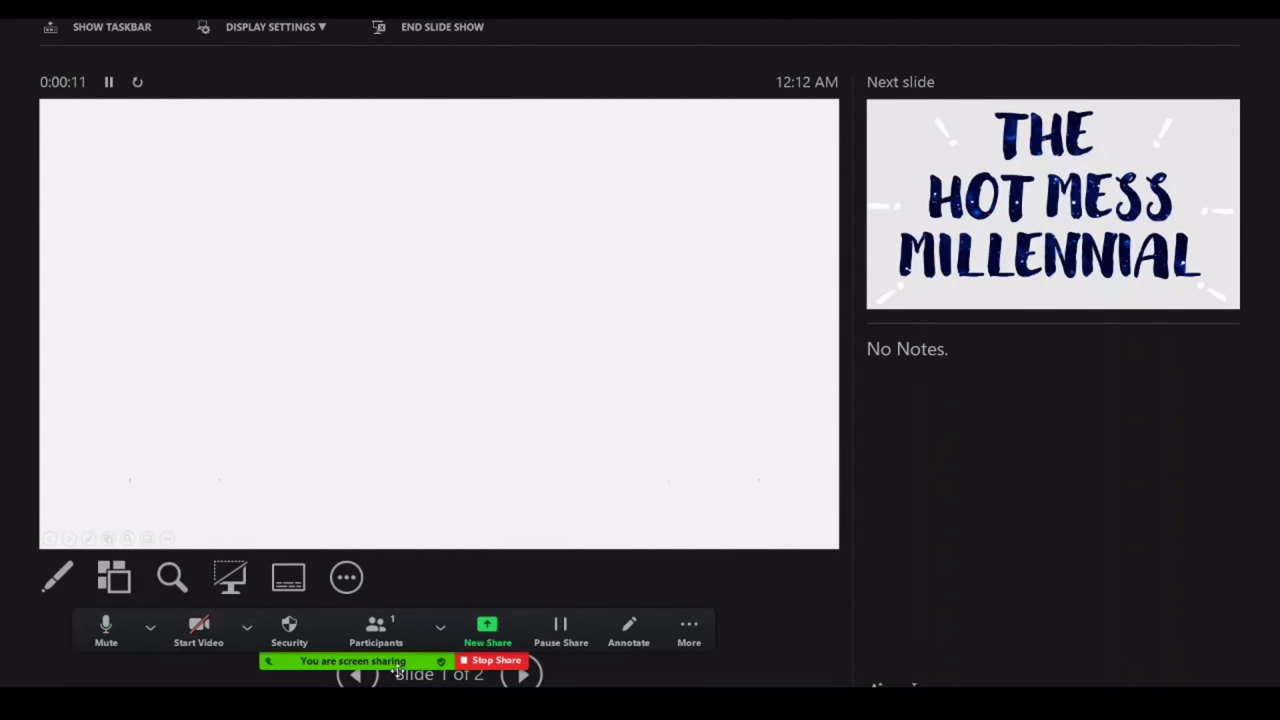
left_click(498, 652)
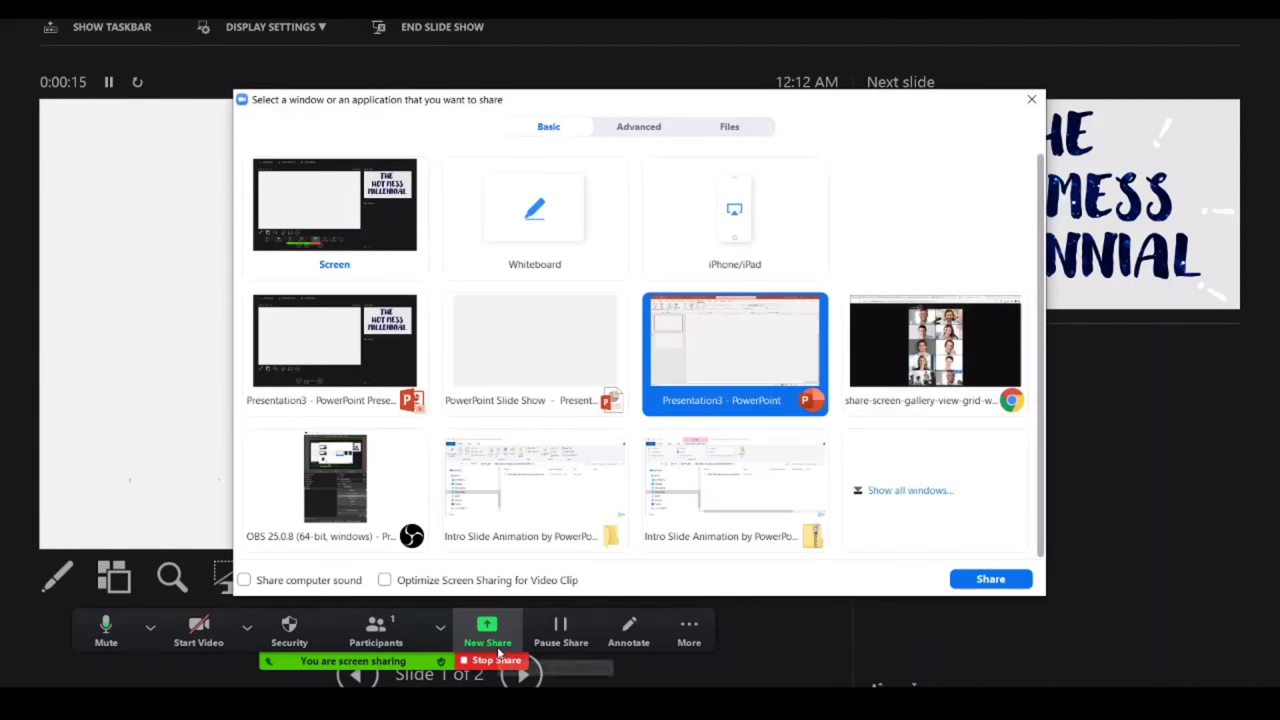
left_click(628, 128)
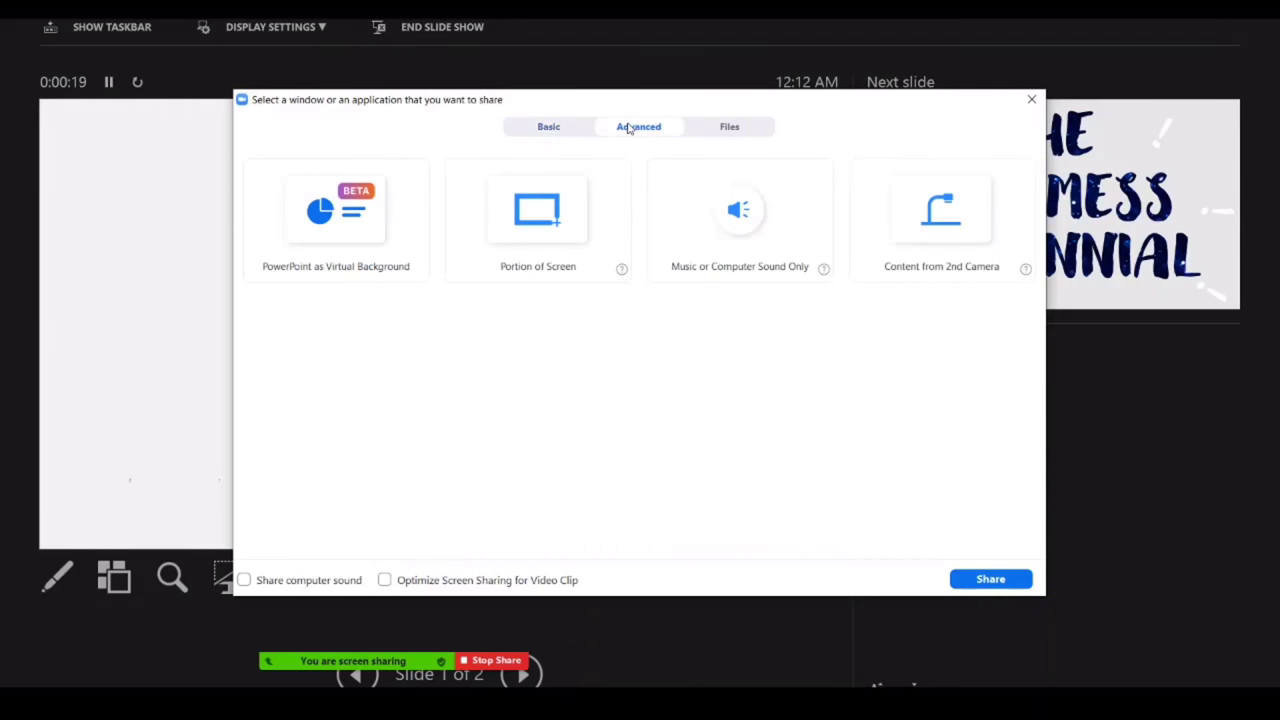
left_click(565, 220)
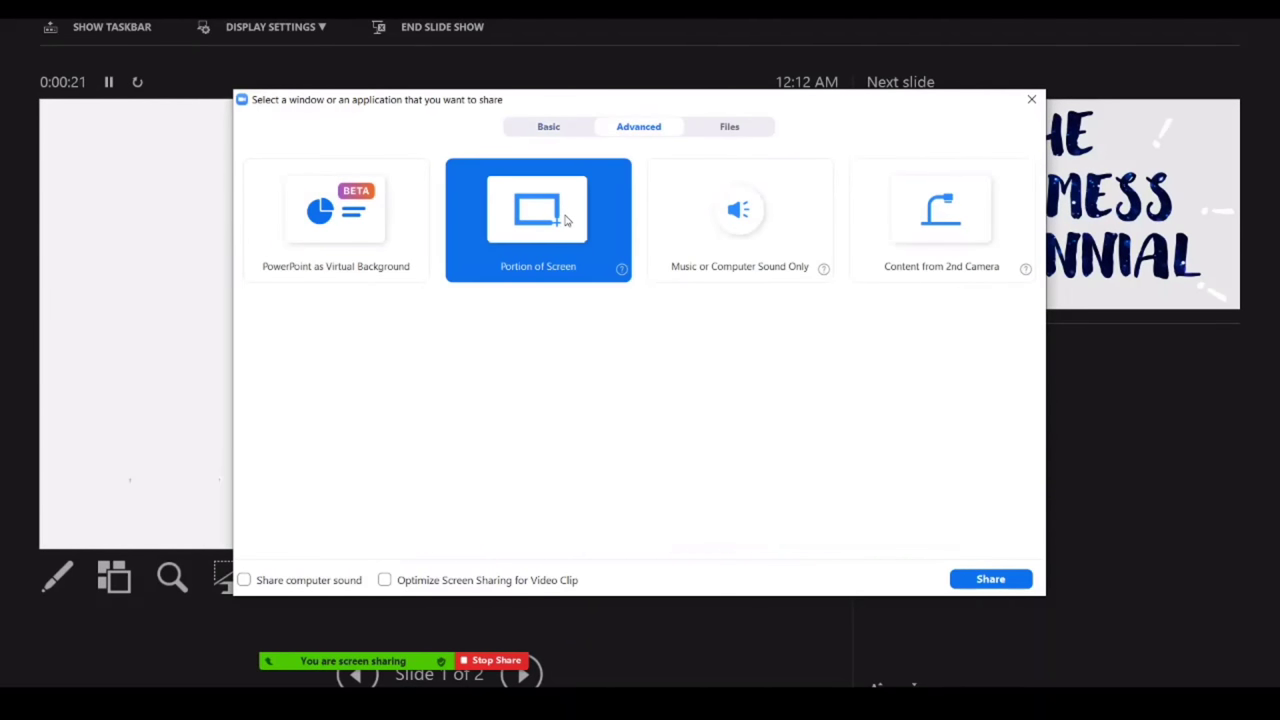
left_click(1006, 582)
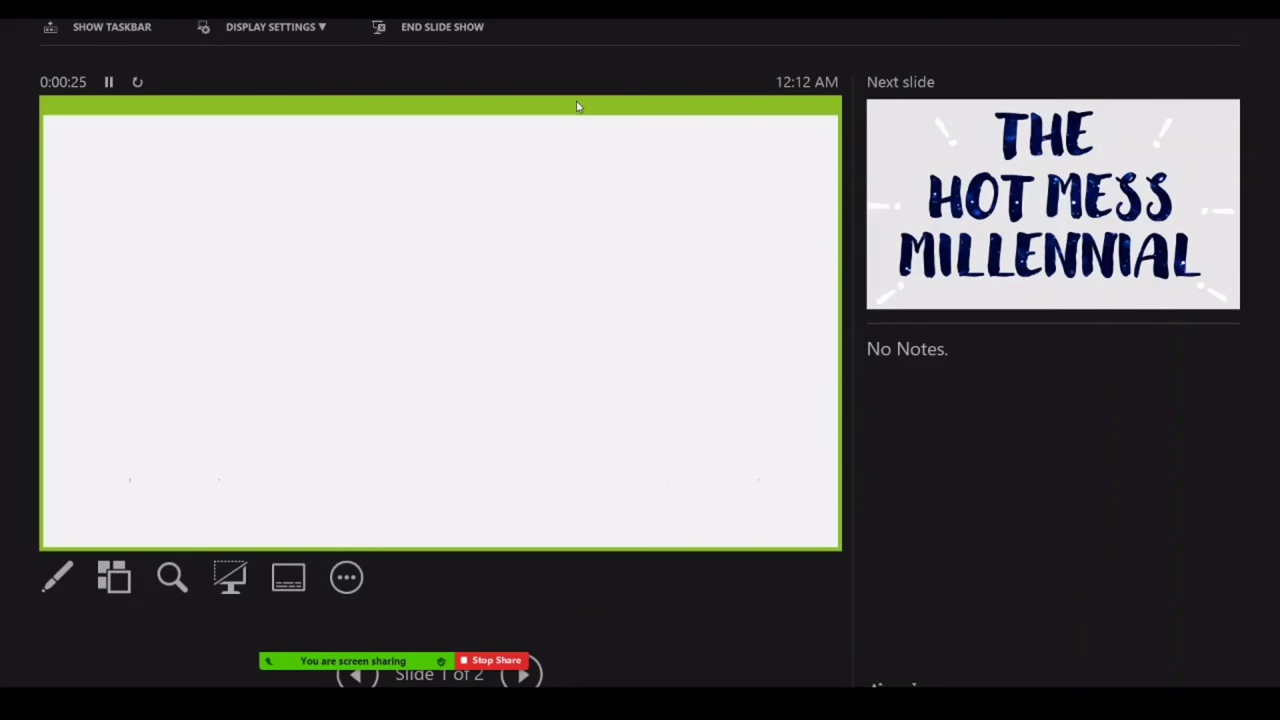
mouse_move(576, 105)
left_mouse_down()
mouse_move(934, 77)
mouse_move(922, 60)
mouse_move(714, 60)
mouse_move(914, 106)
mouse_move(906, 126)
mouse_move(746, 149)
mouse_move(616, 135)
mouse_move(575, 105)
left_mouse_up()
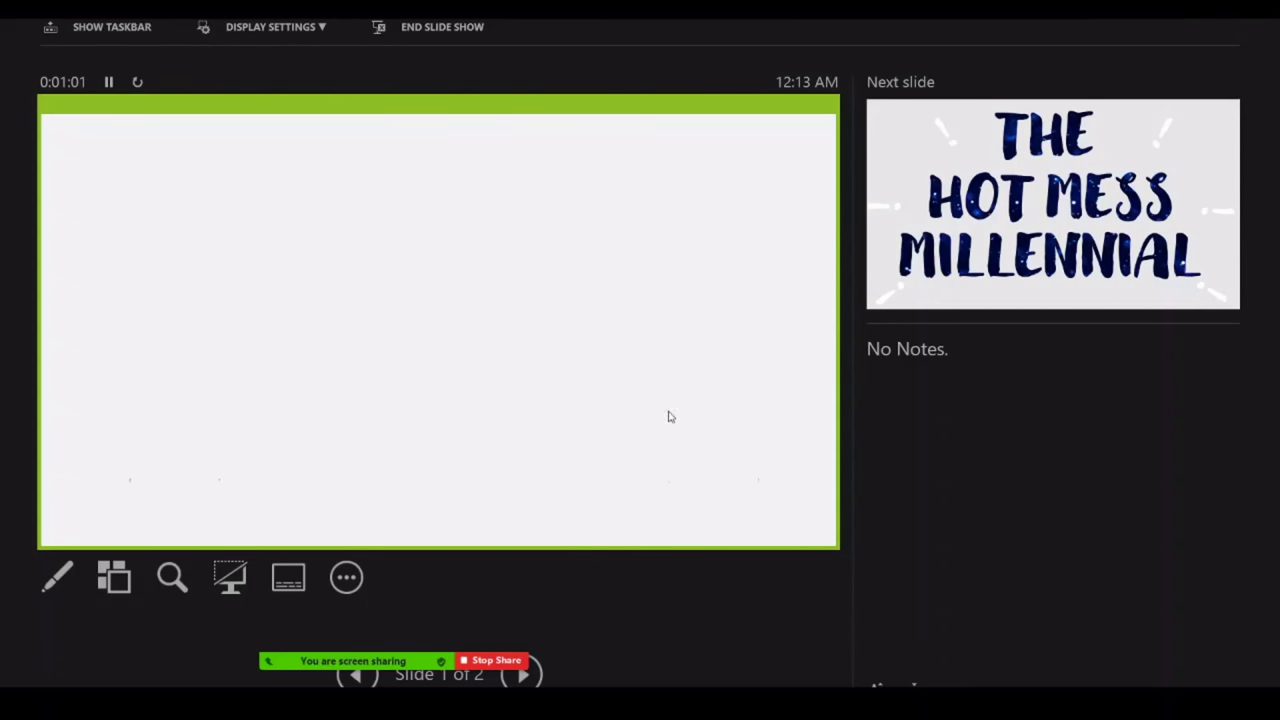
Step: End the slide show and stretch the Zoom share frame over the whole browser page with the gallery image
key("Escape")
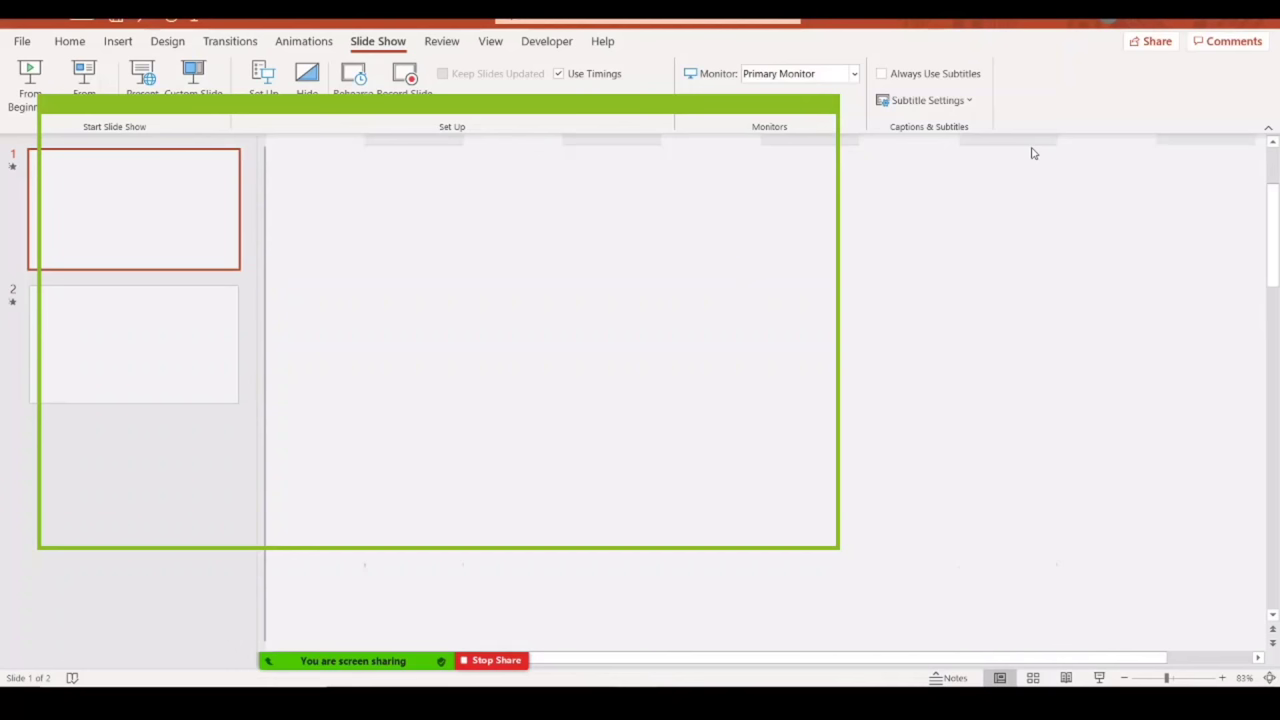
mouse_move(470, 700)
left_click(562, 630)
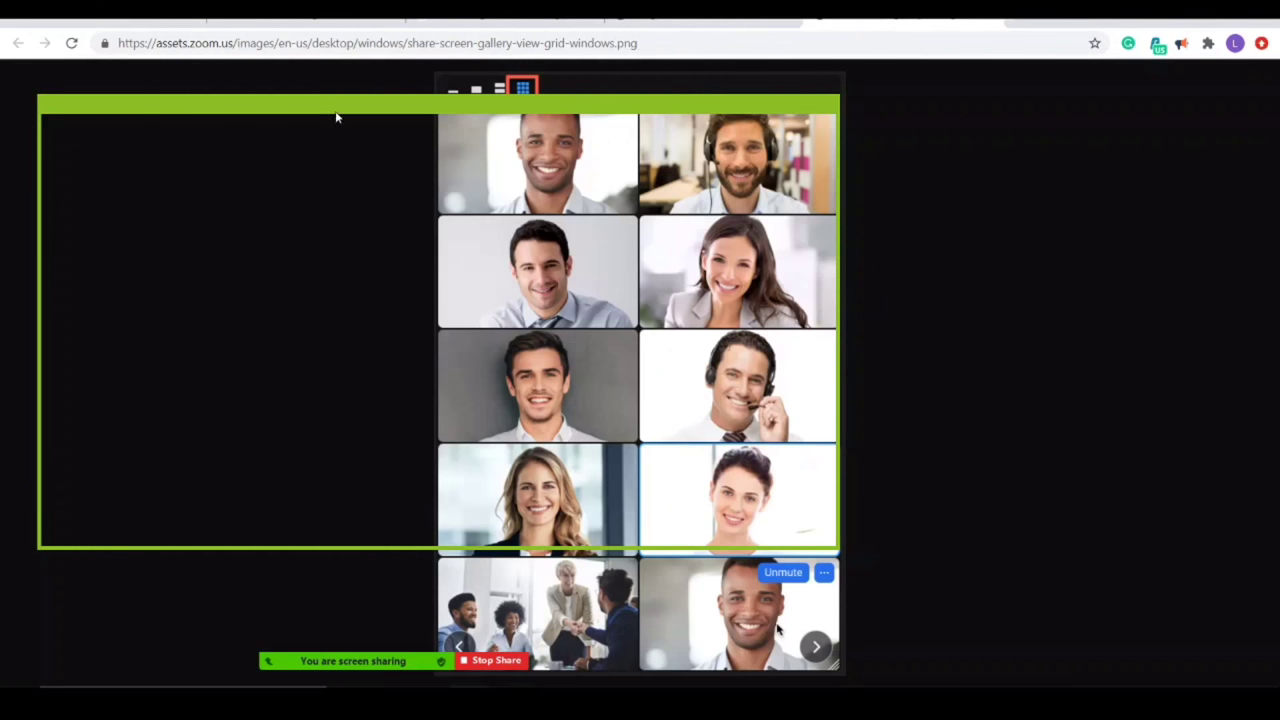
left_click_drag(334, 113, 294, 80)
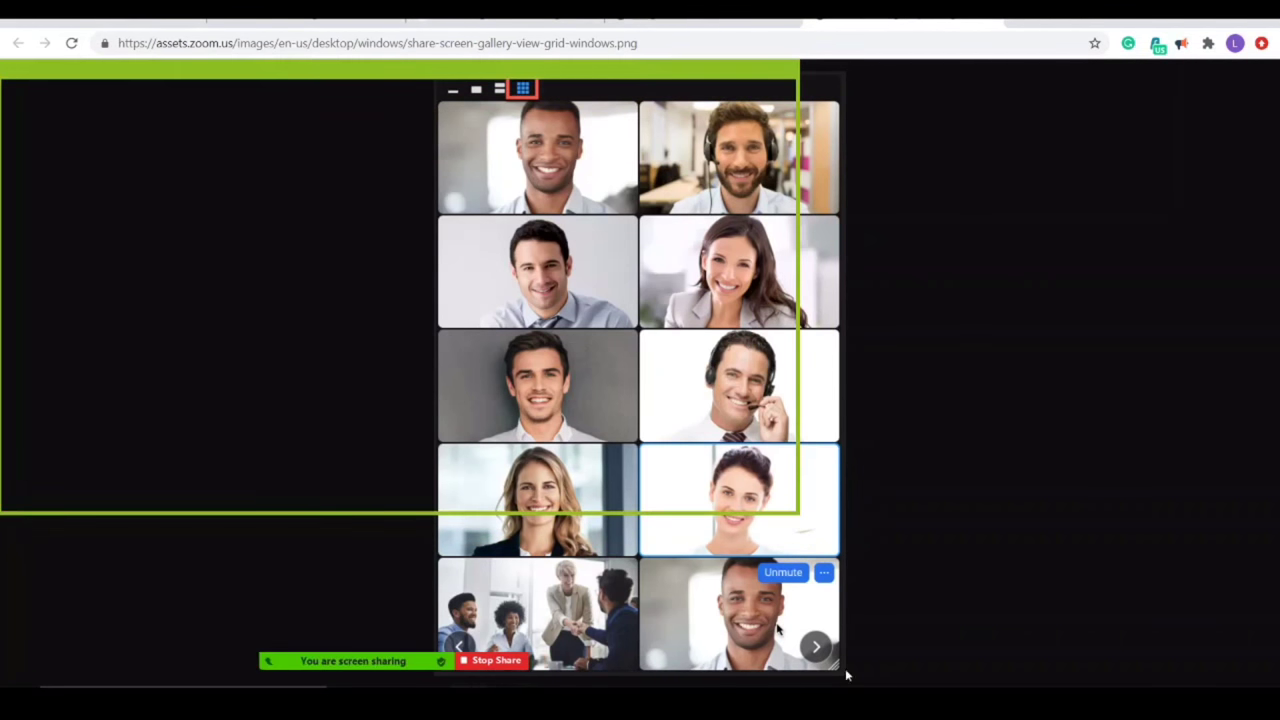
left_click_drag(800, 513, 1277, 685)
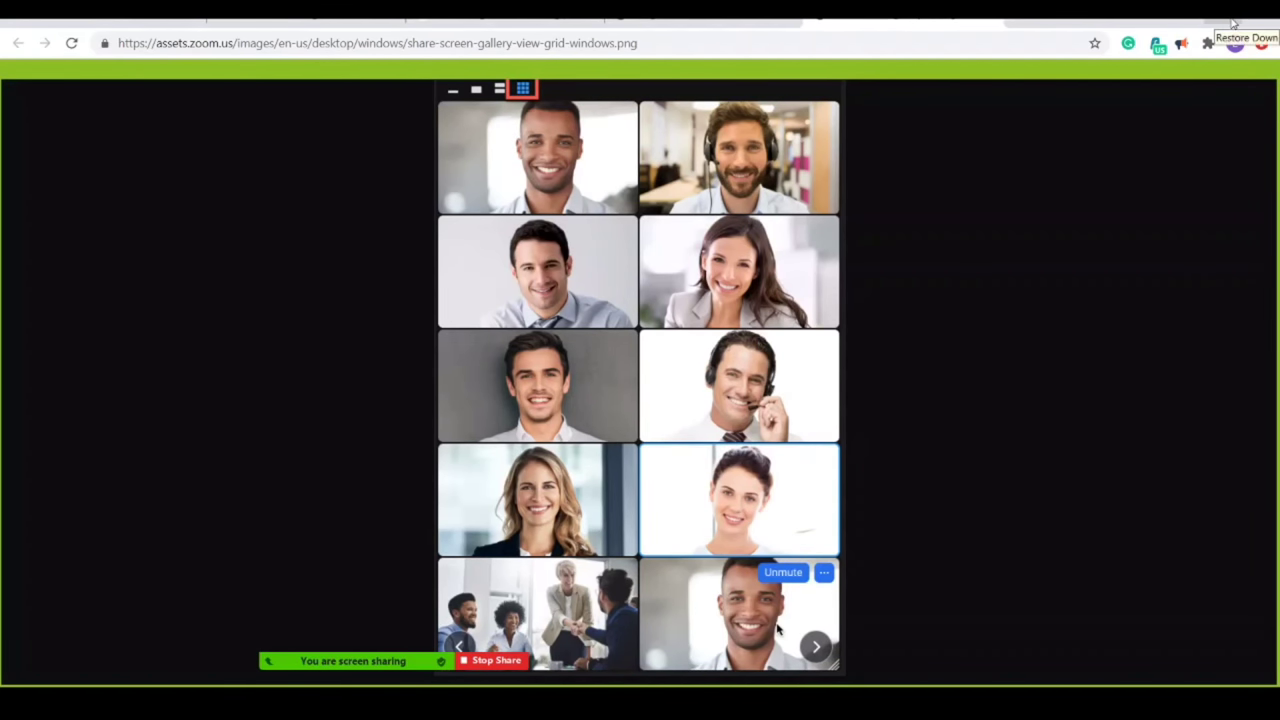
Step: Reduce the browser to a smaller window over the presentation and fit the Zoom share frame around its page content
left_click(1234, 22)
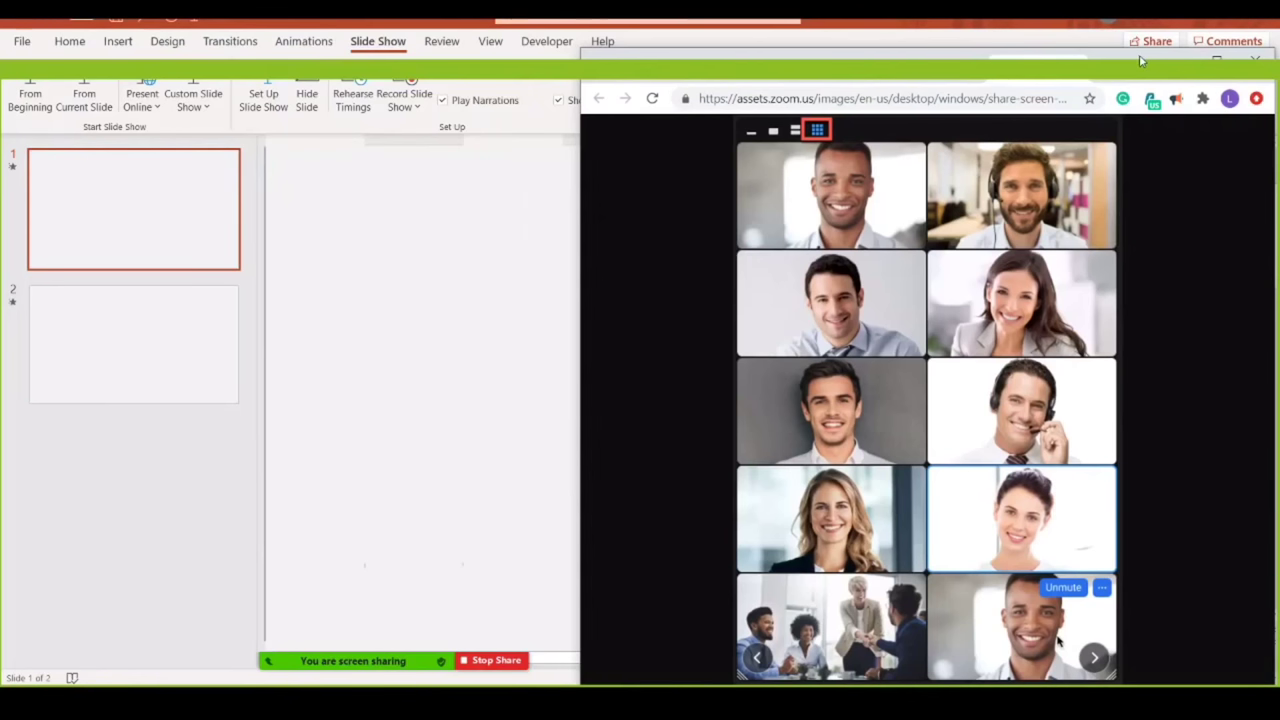
left_click_drag(1143, 62, 585, 170)
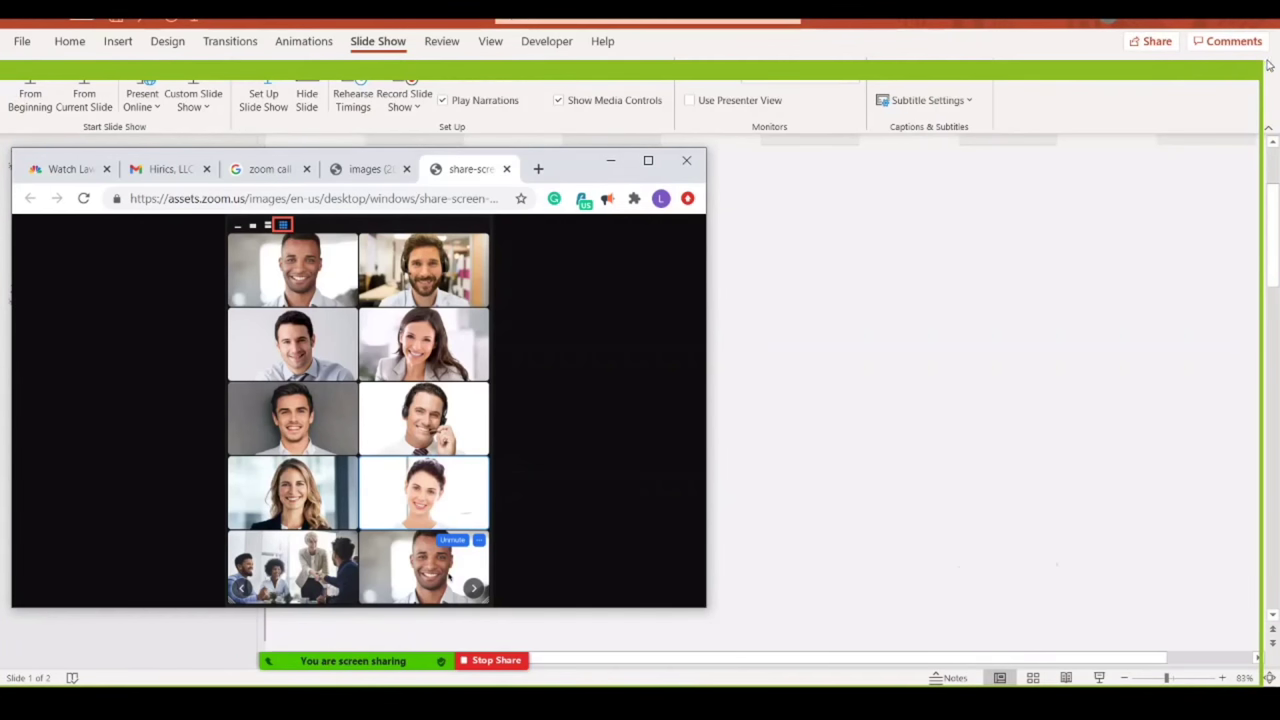
left_click_drag(1212, 76, 802, 201)
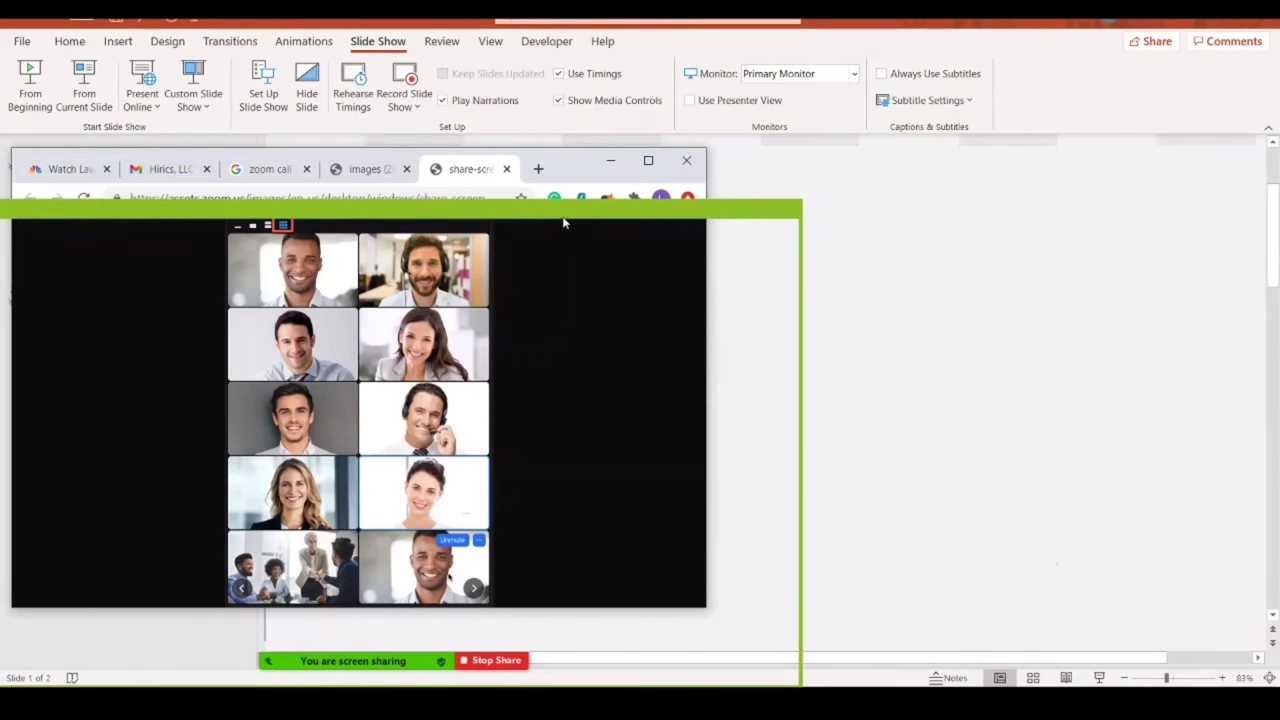
left_click_drag(563, 222, 591, 212)
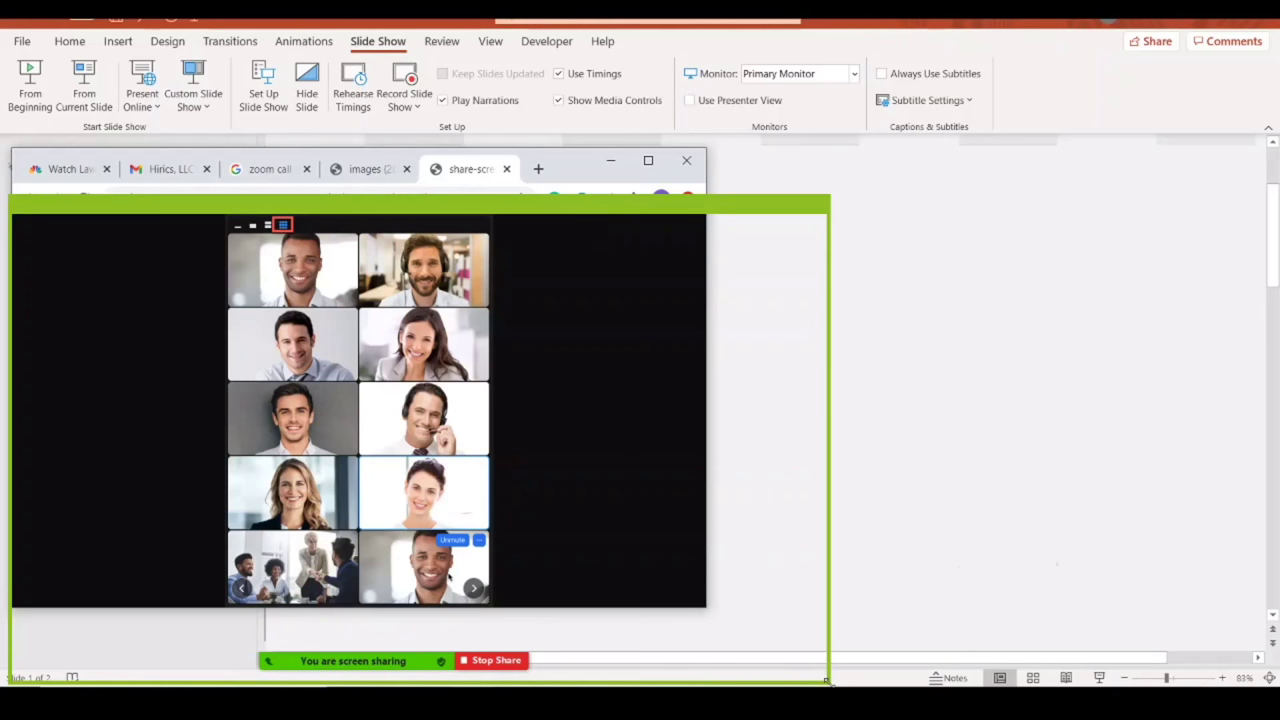
left_click_drag(826, 680, 708, 612)
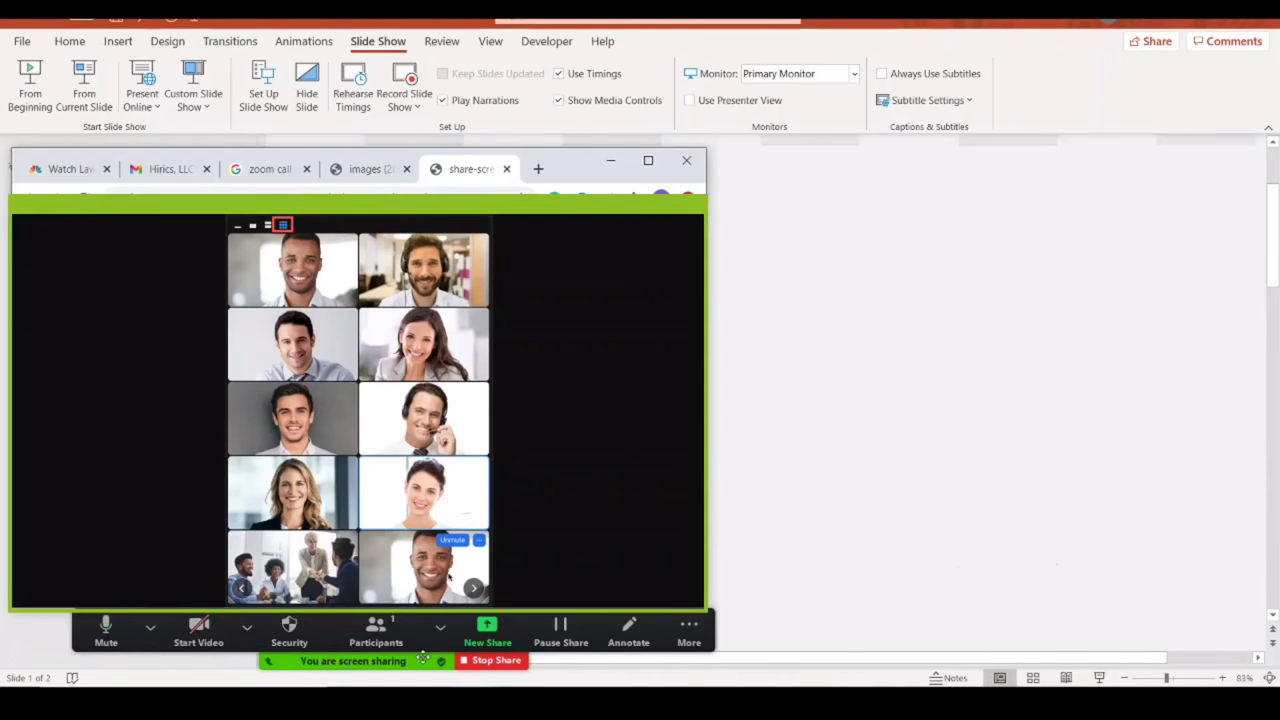
Step: Review the Basic and Advanced options for a new Zoom share, then close the selection without sharing anything new
left_click(440, 628)
left_click(484, 634)
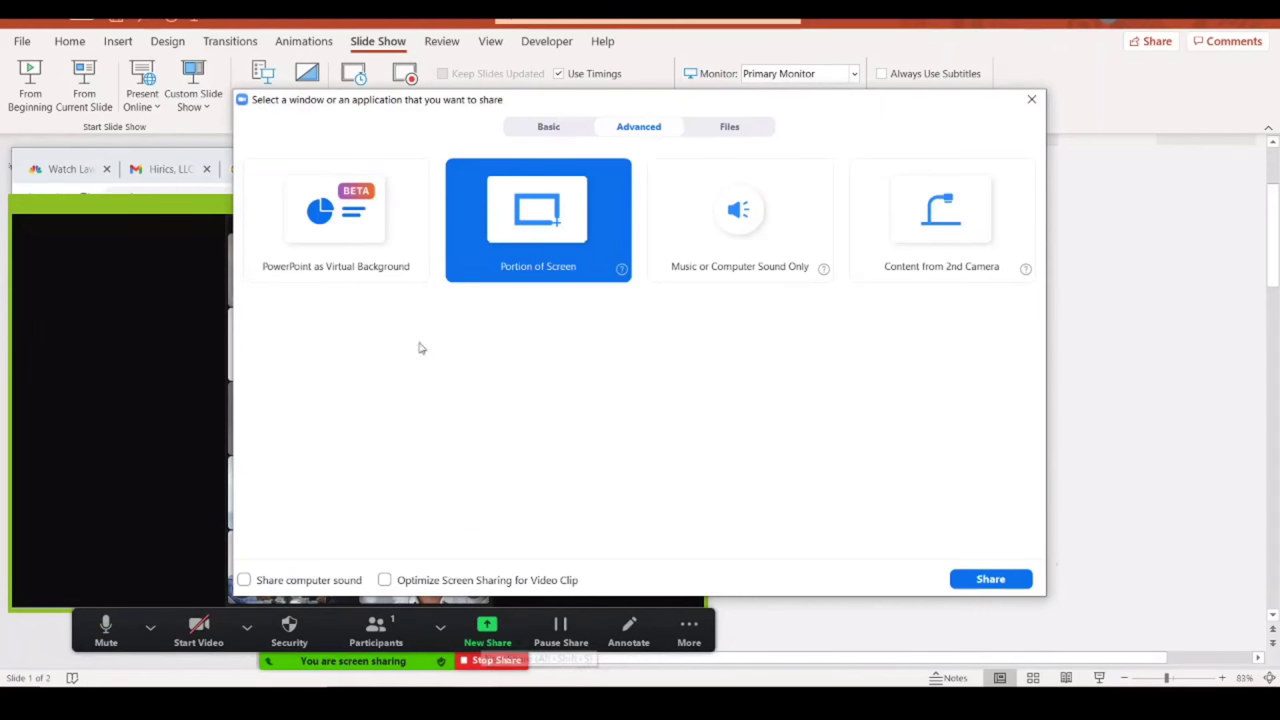
left_click(544, 127)
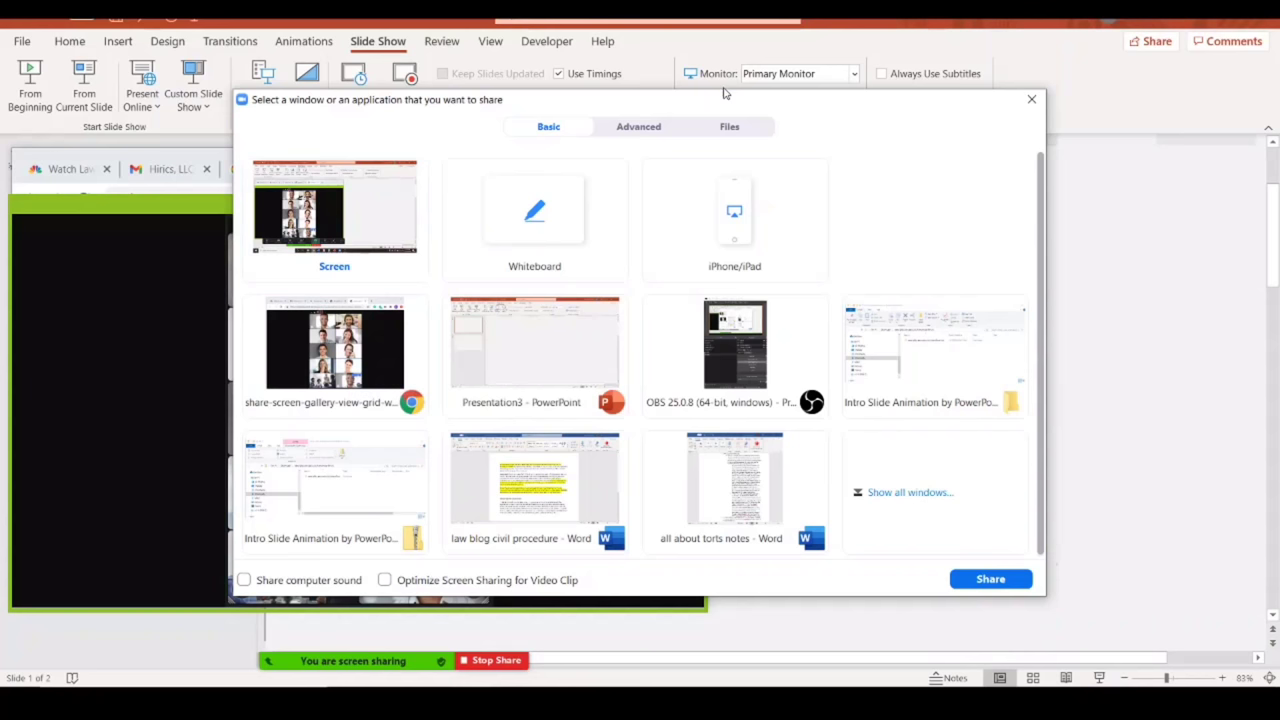
left_click(617, 131)
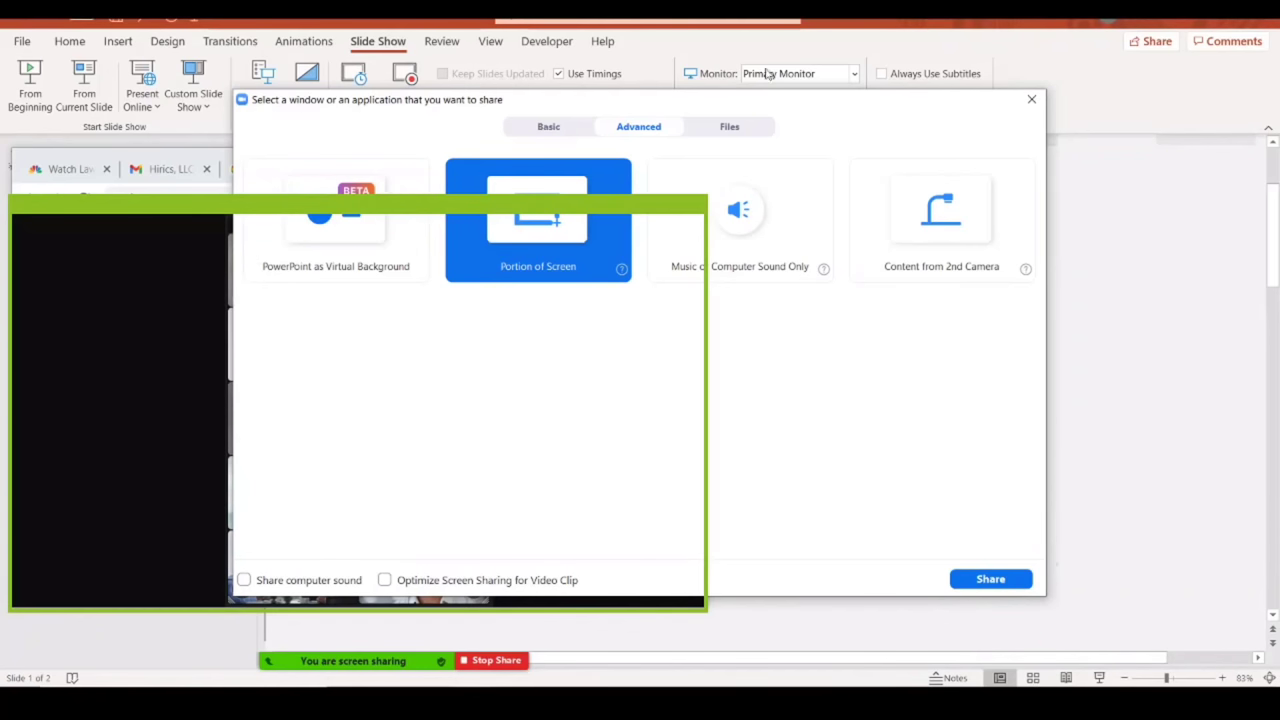
left_click(1031, 101)
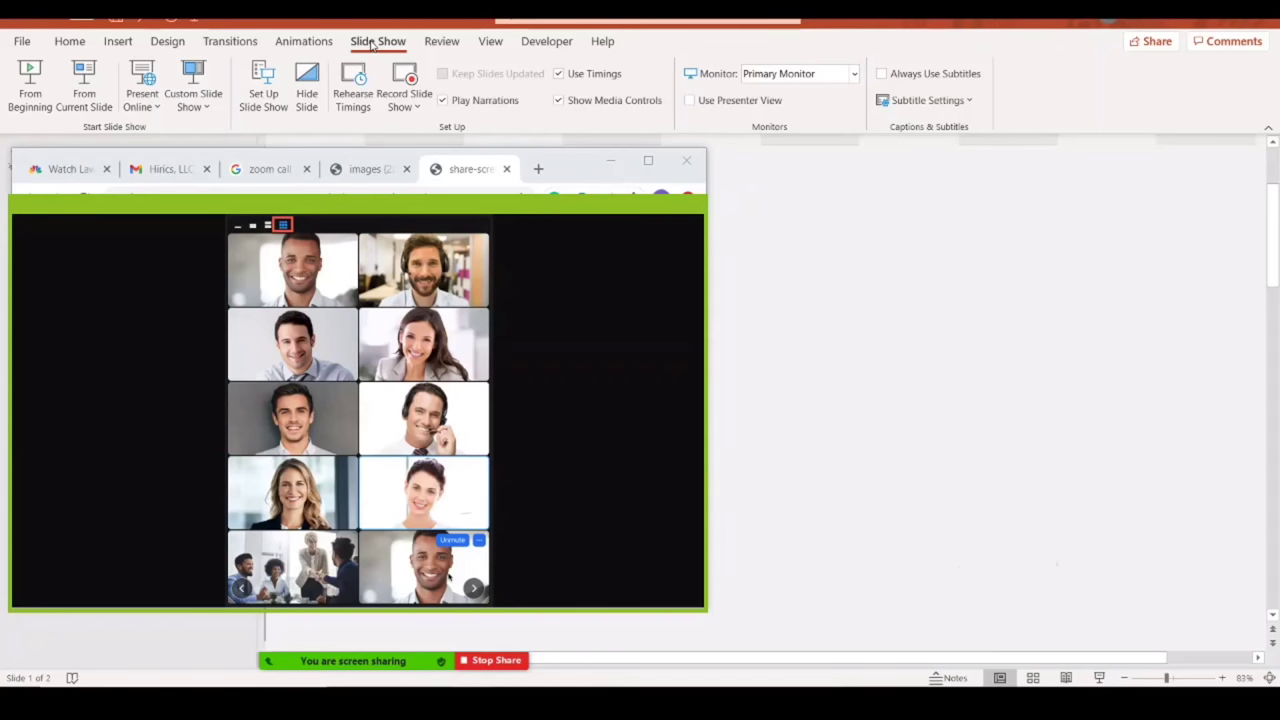
Step: Bring the presentation to the front and switch to the OBS window
left_click(263, 97)
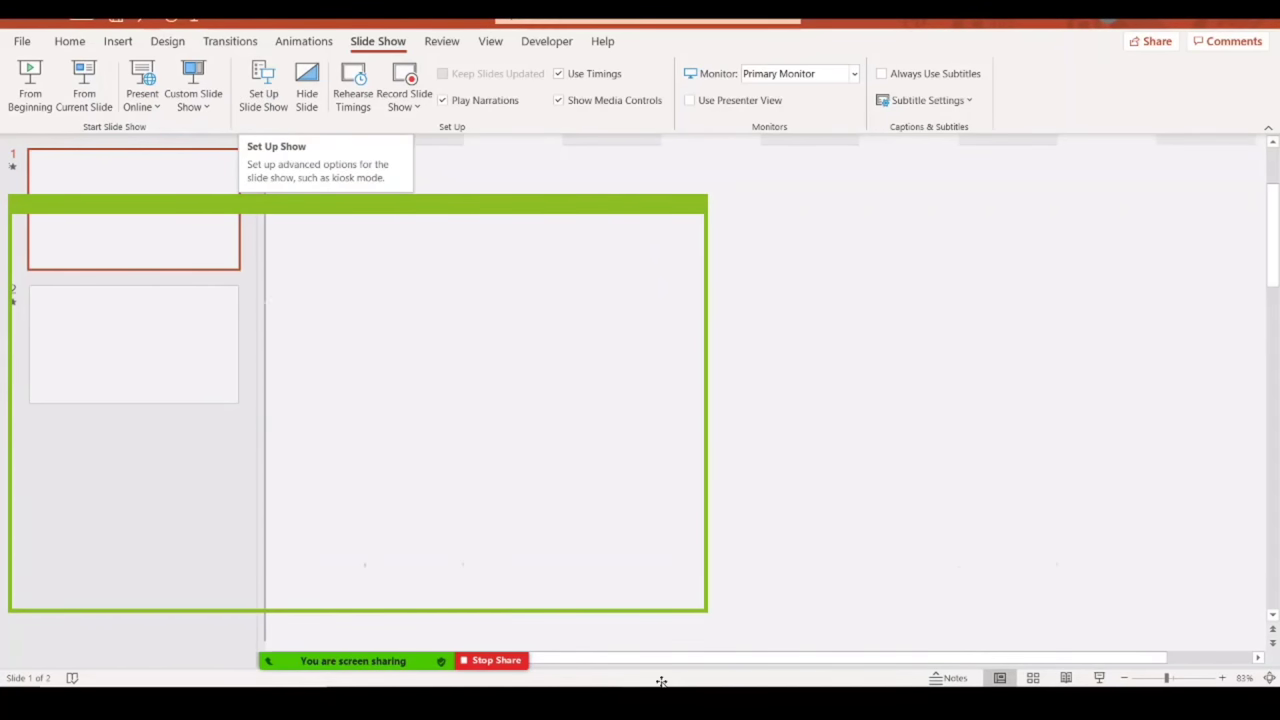
key("alt+Tab")
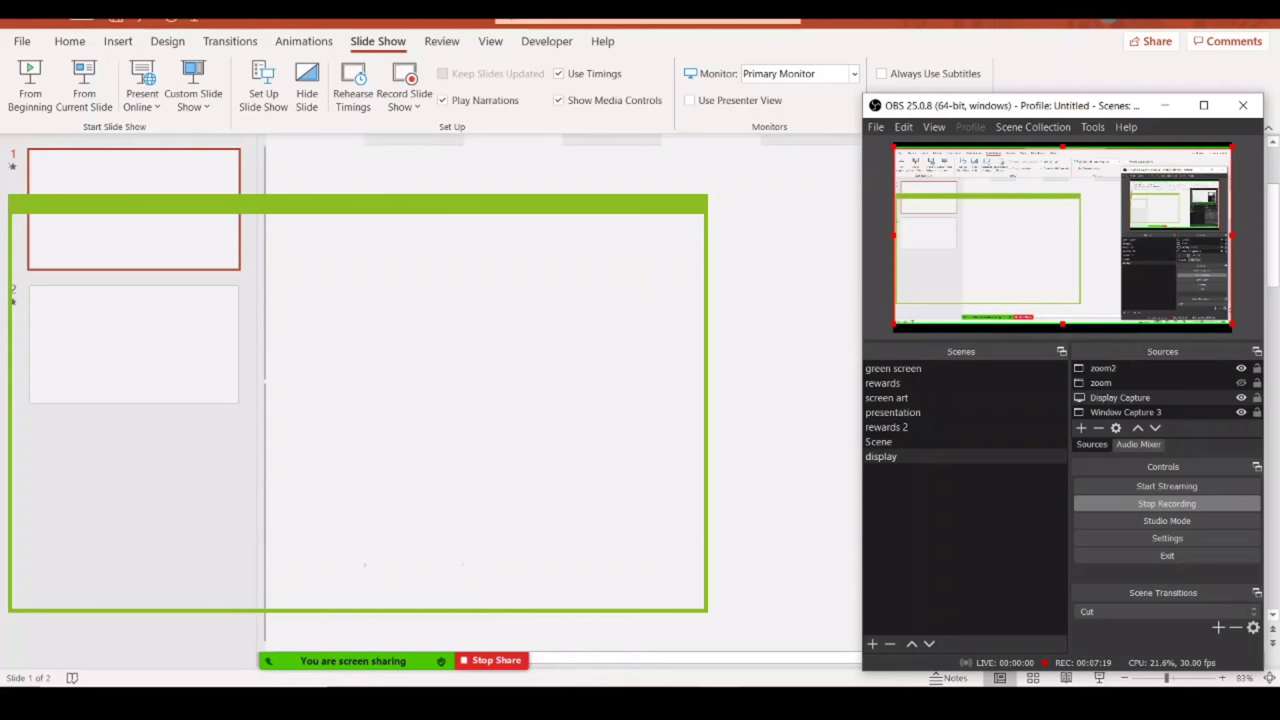